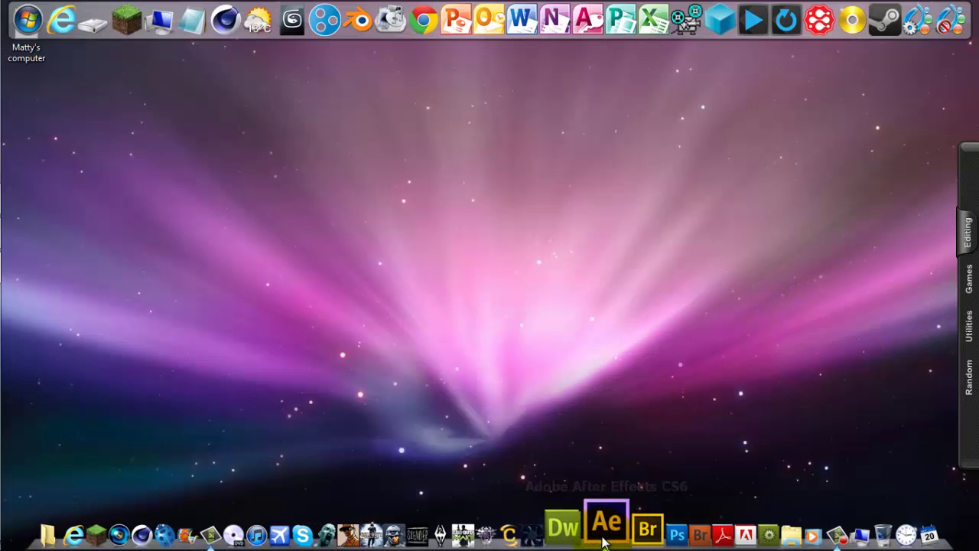
# - Import the 360 in street.AVI clip (1280 x 720, 59.94 fps) into the project
pyautogui.moveTo(602, 525)
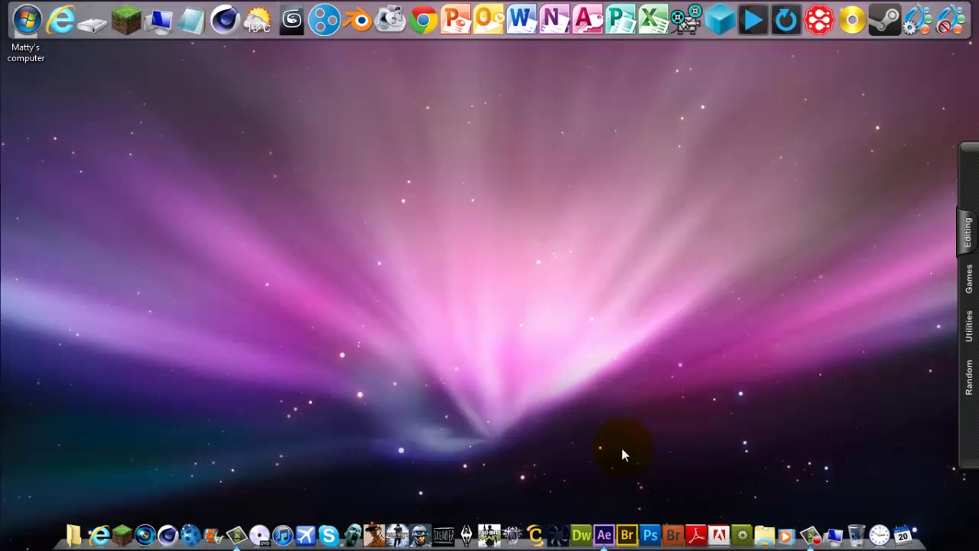
pyautogui.click(603, 531)
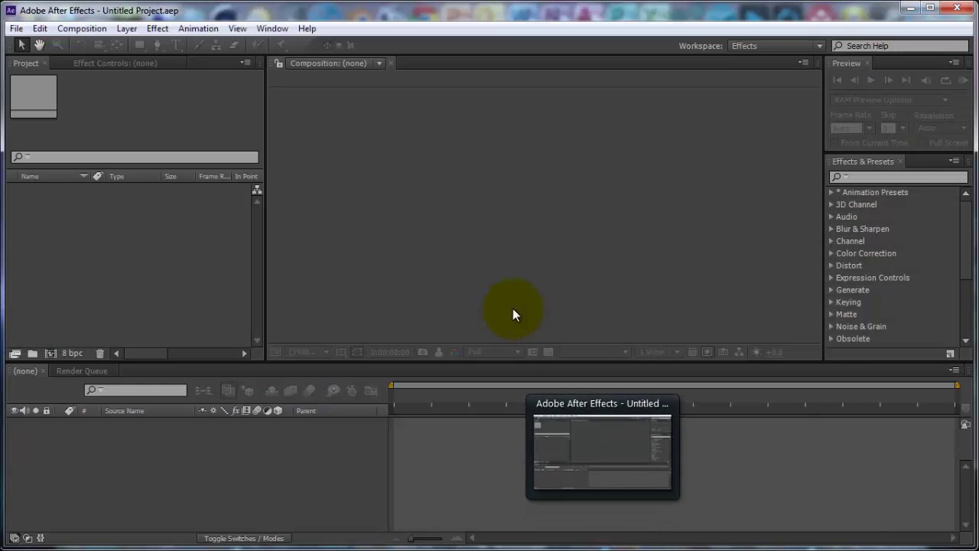
pyautogui.click(14, 29)
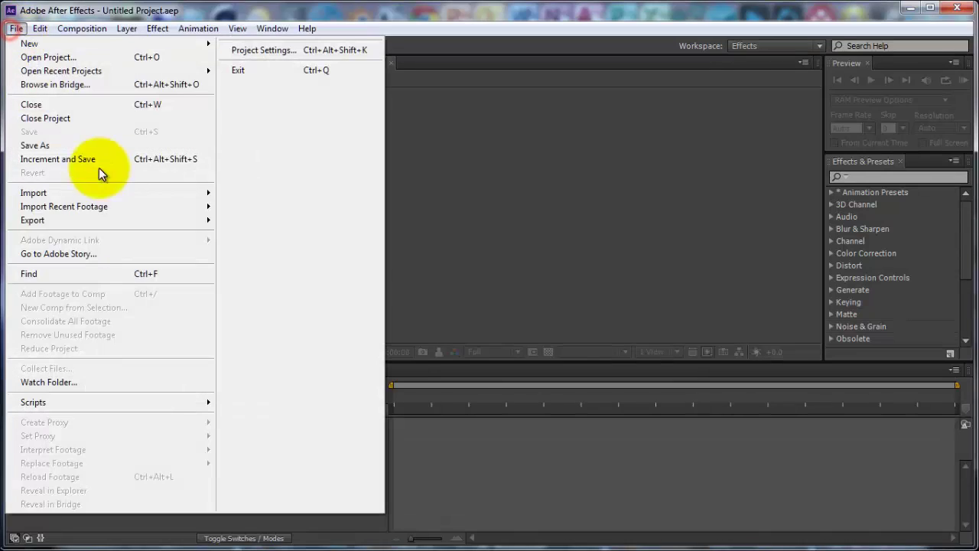
pyautogui.moveTo(131, 192)
pyautogui.click(248, 192)
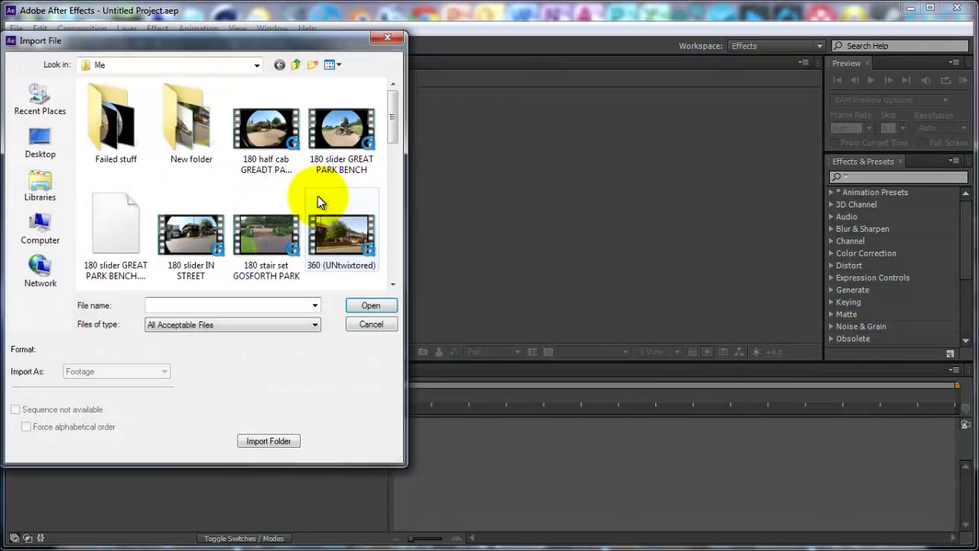
pyautogui.moveTo(393, 132); pyautogui.dragTo(395, 173)
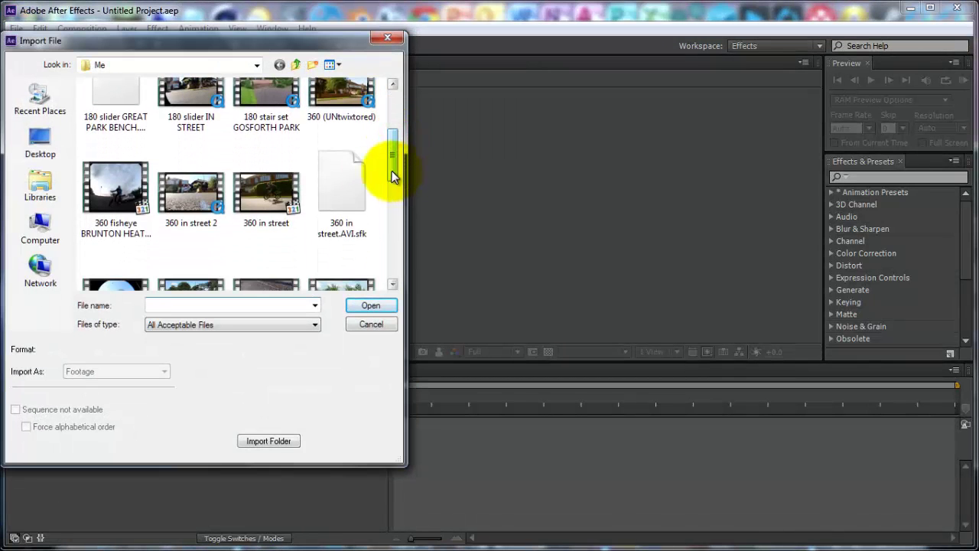
pyautogui.click(266, 208)
pyautogui.click(265, 208)
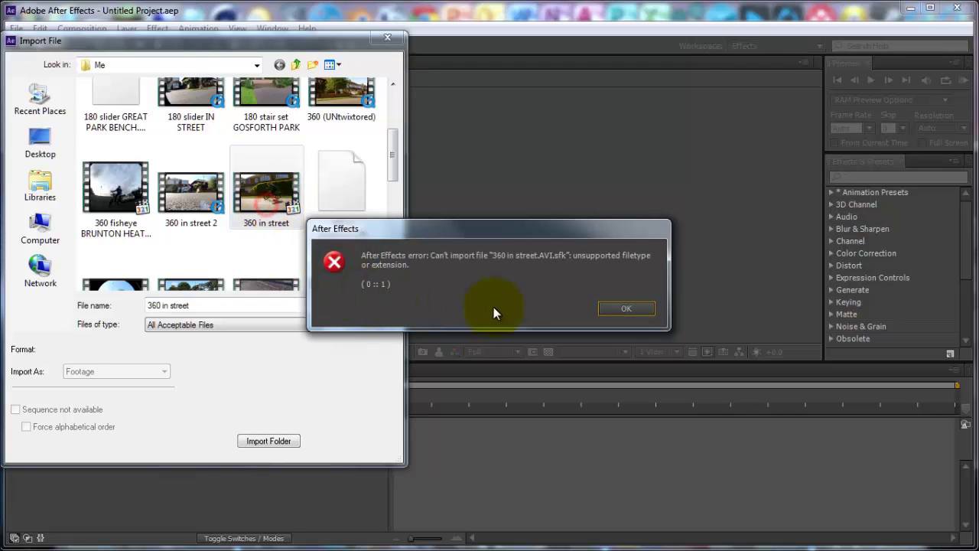
pyautogui.click(624, 310)
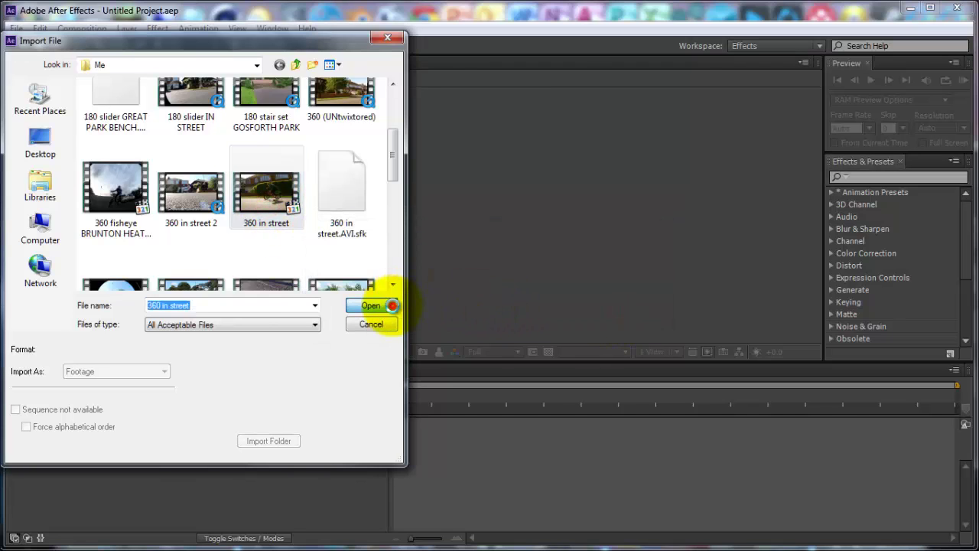
pyautogui.click(371, 305)
pyautogui.click(607, 304)
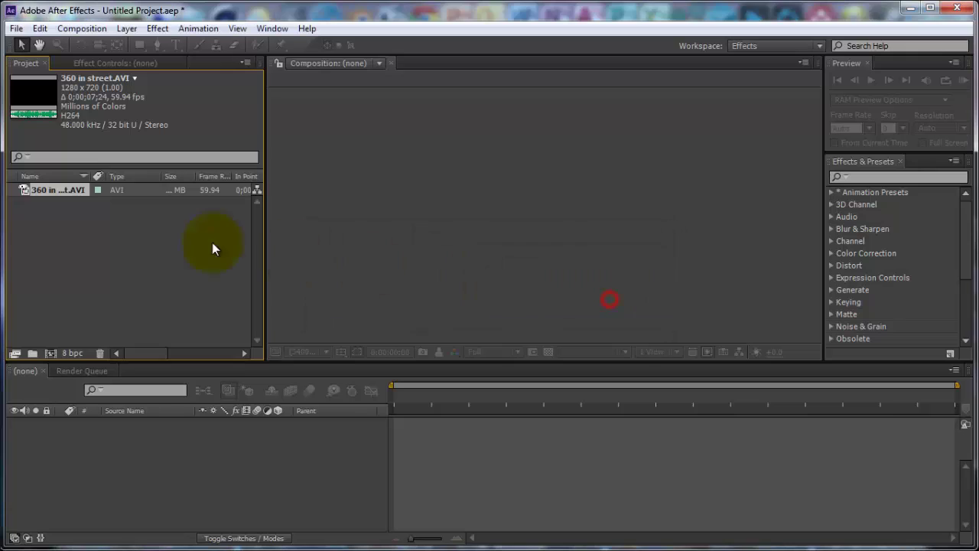
# - Build a 360 in street composition from the clip and set its duration to 0;00;30;24
pyautogui.moveTo(64, 190); pyautogui.dragTo(109, 481)
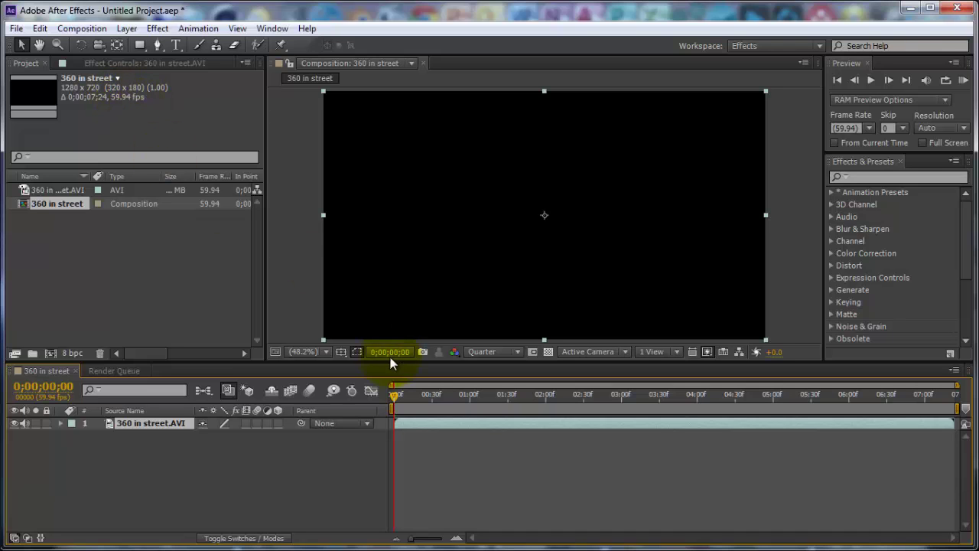
pyautogui.moveTo(396, 398)
pyautogui.mouseDown()
pyautogui.moveTo(784, 417)
pyautogui.moveTo(389, 401)
pyautogui.mouseUp()
pyautogui.rightClick(130, 205)
pyautogui.click(146, 214)
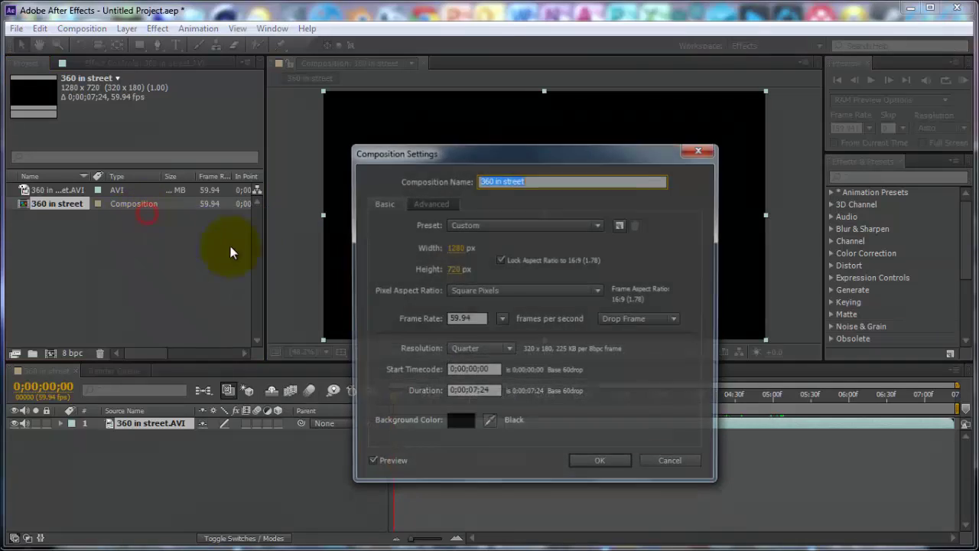
pyautogui.click(476, 392)
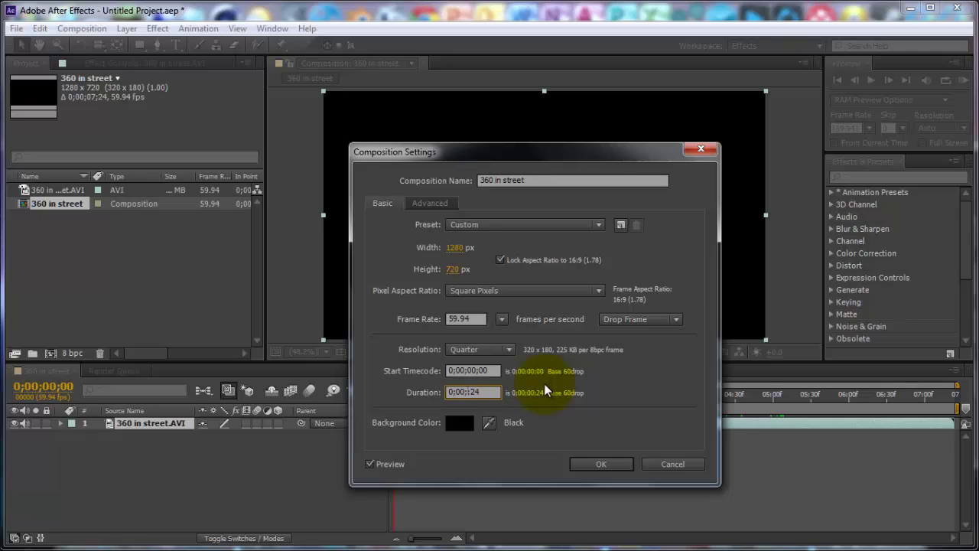
pyautogui.click(597, 463)
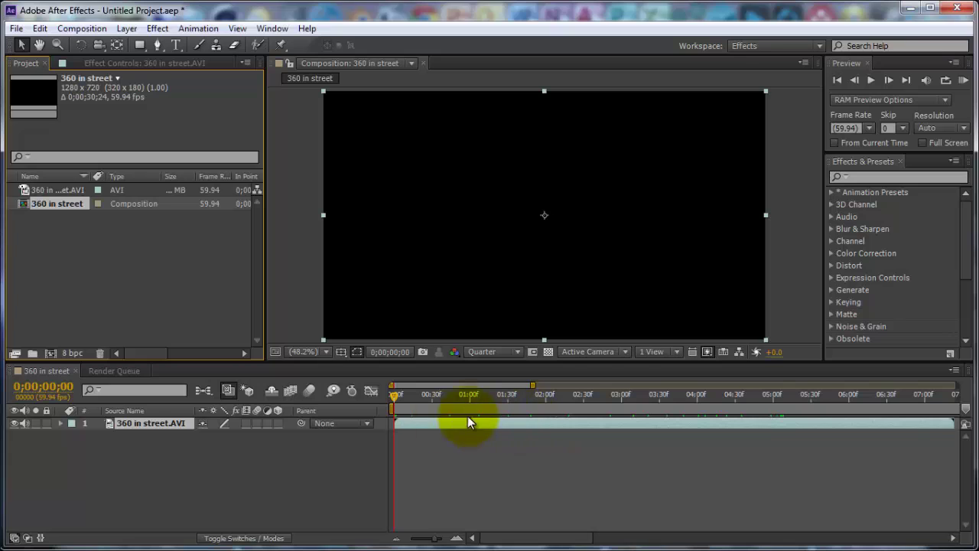
# - Enable Time Remapping on the 360 in street.AVI layer
pyautogui.rightClick(152, 429)
pyautogui.moveTo(239, 168)
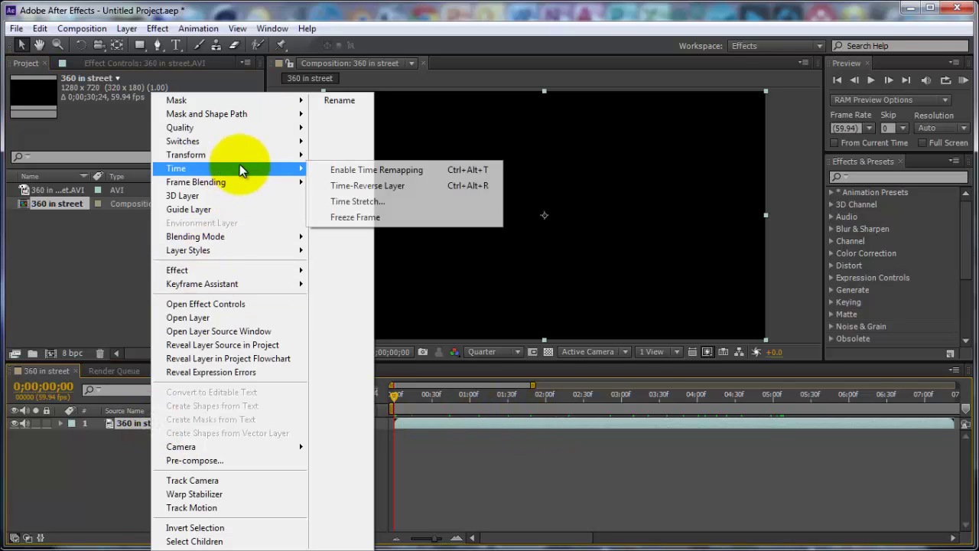
pyautogui.click(323, 169)
# - Extend the layer's out point to the end of the composition
pyautogui.moveTo(945, 391)
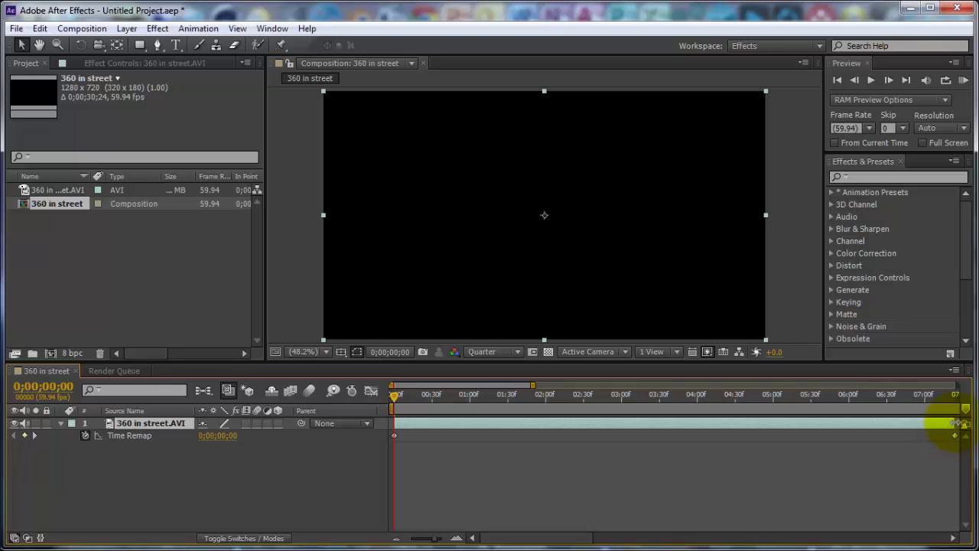
pyautogui.moveTo(956, 423); pyautogui.dragTo(966, 423)
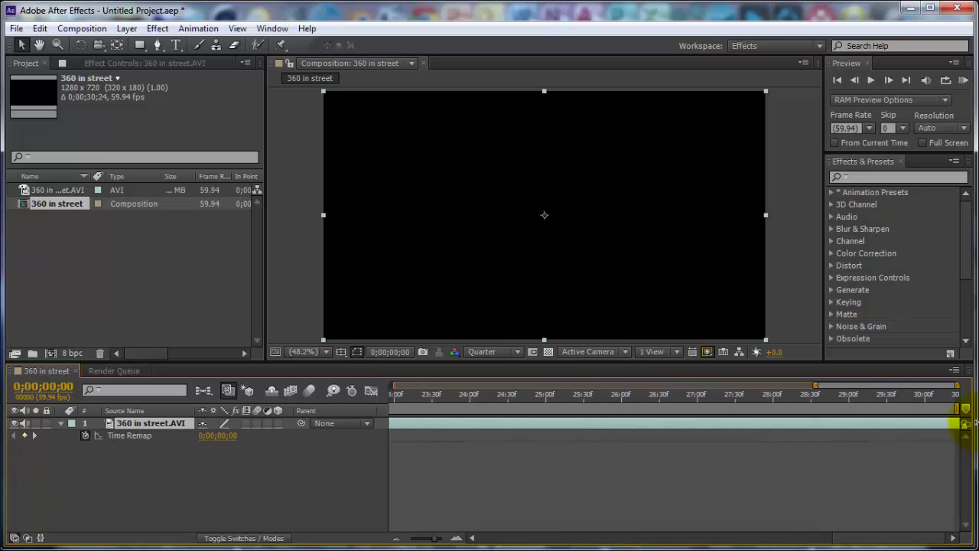
pyautogui.moveTo(914, 538); pyautogui.dragTo(538, 539)
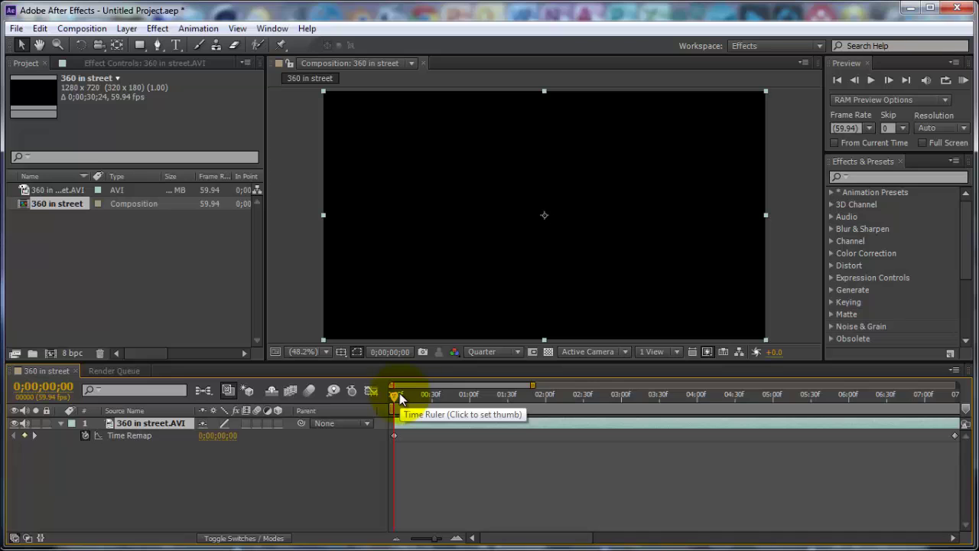
# - Apply the Twixtor effect to the clip layer
pyautogui.moveTo(395, 396); pyautogui.dragTo(727, 405)
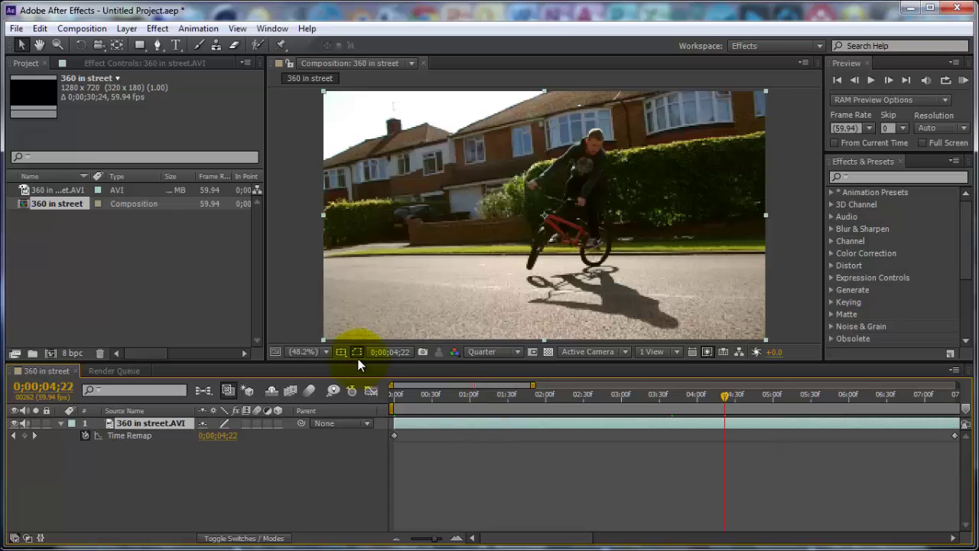
pyautogui.click(885, 177)
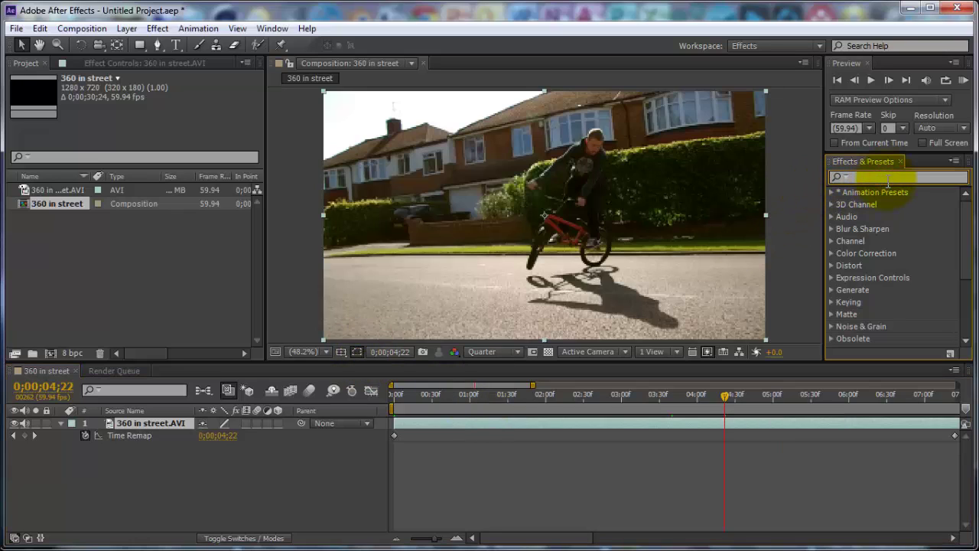
pyautogui.write('twixtor')
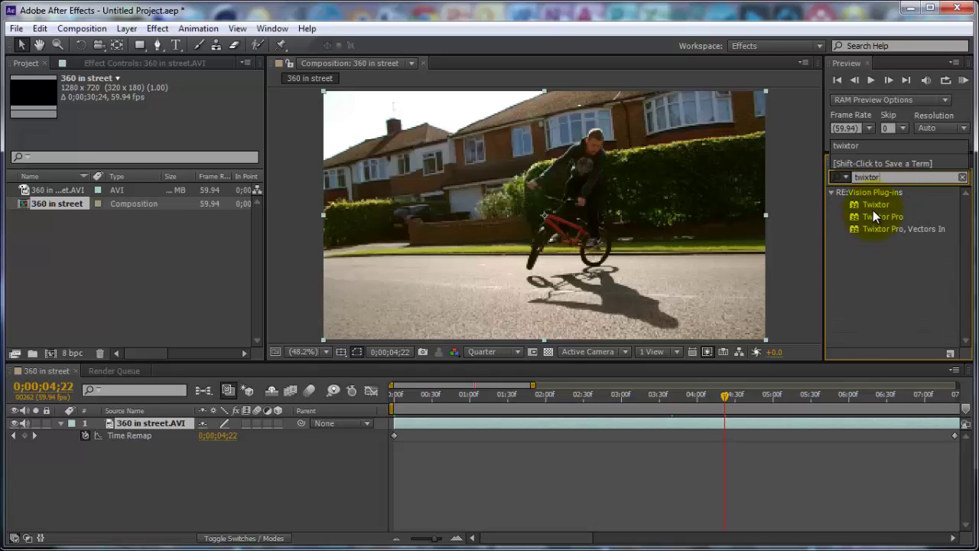
pyautogui.doubleClick(874, 205)
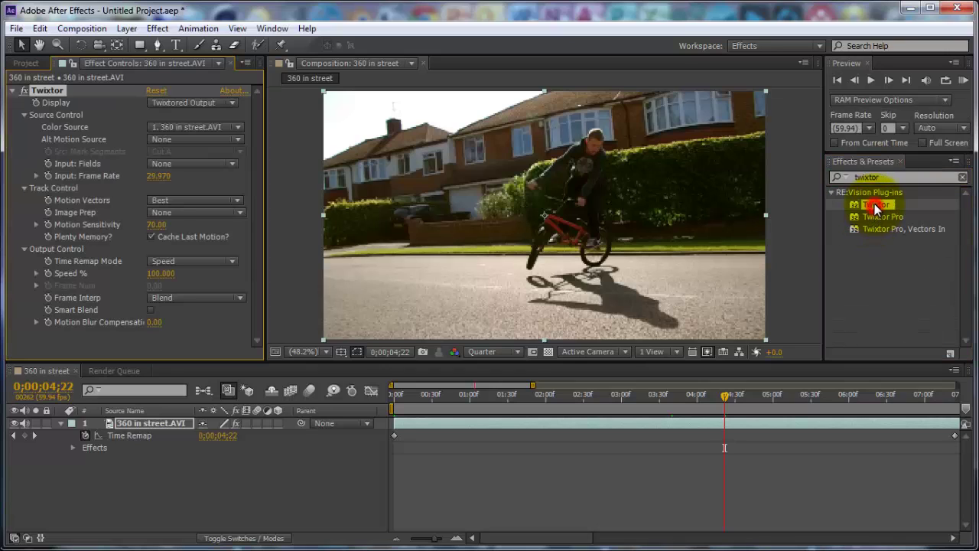
# - Set Twixtor frame rate 59.94, Motion Sensitivity 100, and keyframe Speed % 100 at 0;00;04;22
pyautogui.click(162, 176)
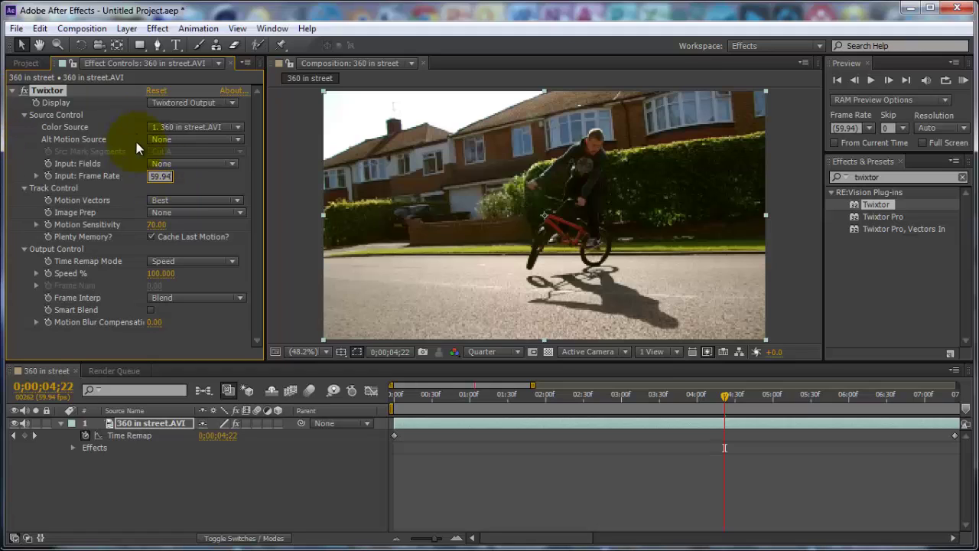
pyautogui.click(159, 224)
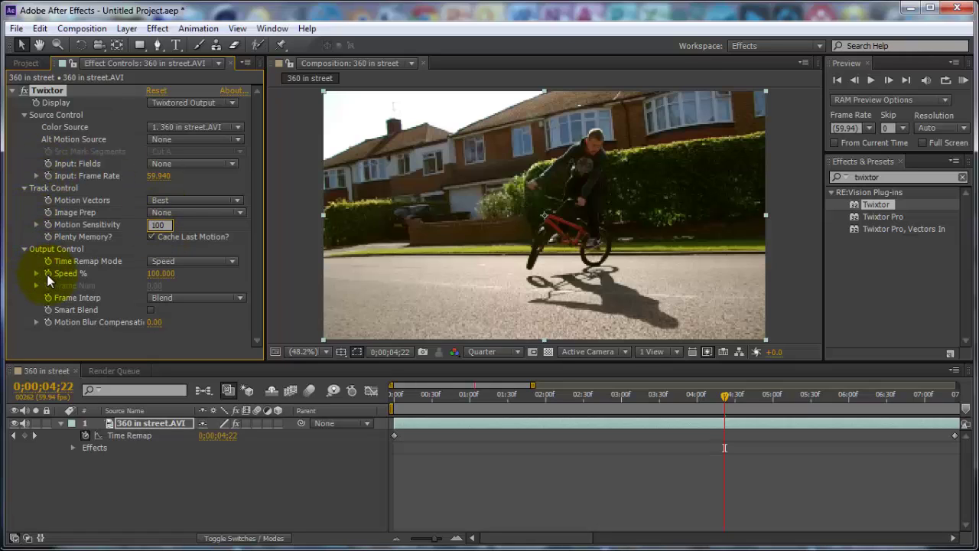
pyautogui.click(47, 273)
pyautogui.press('u')
pyautogui.press('u')
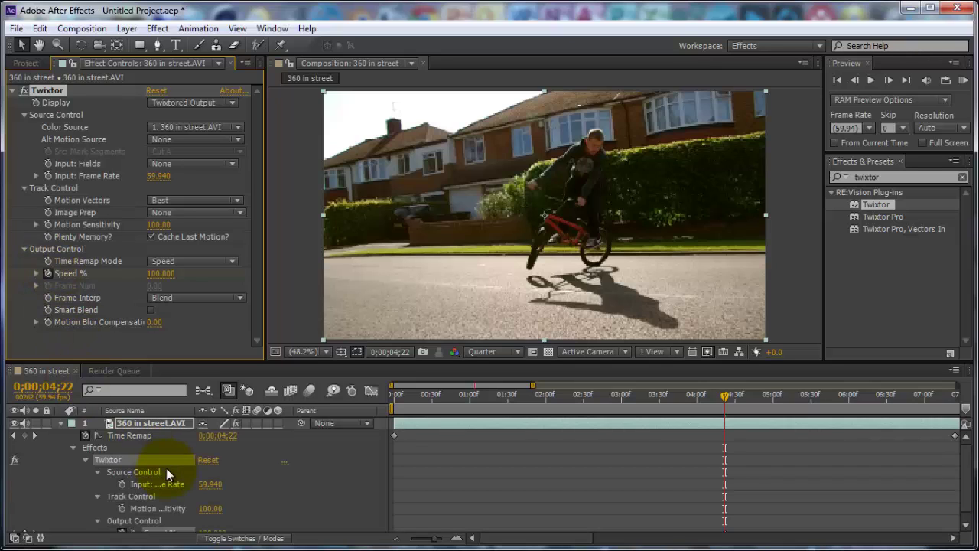
pyautogui.scroll(-1, 228, 453)
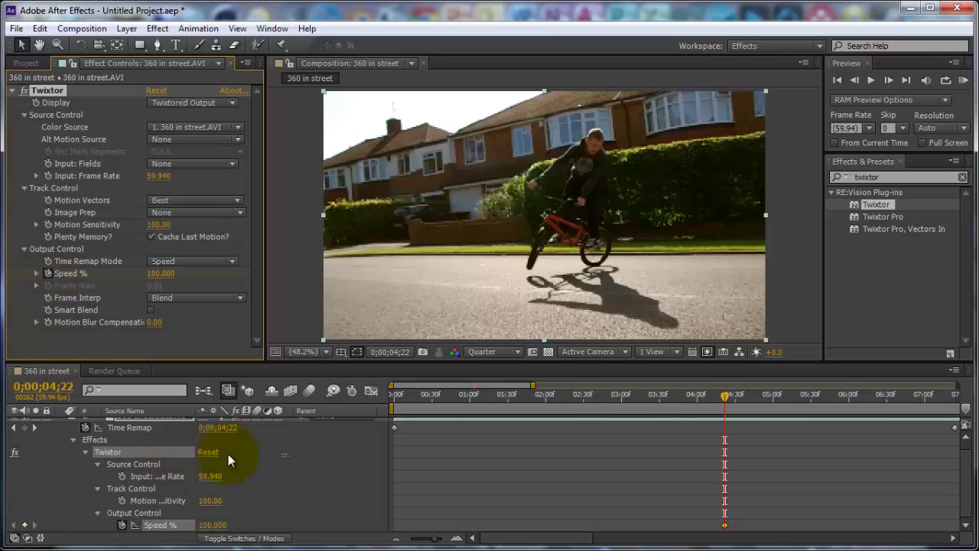
# - Keyframe Speed % at 2 from 0;00;04;23 through 0;00;19;46
pyautogui.click(890, 79)
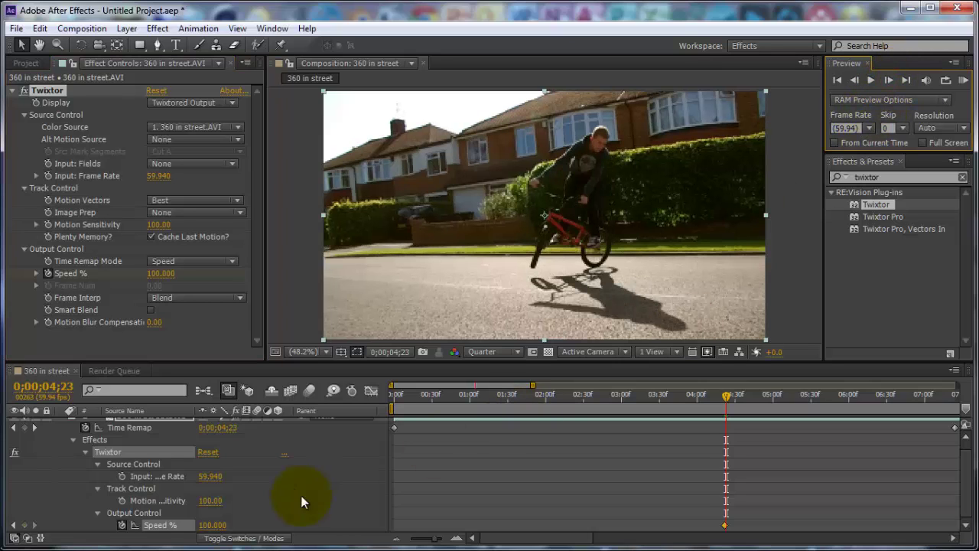
pyautogui.click(216, 524)
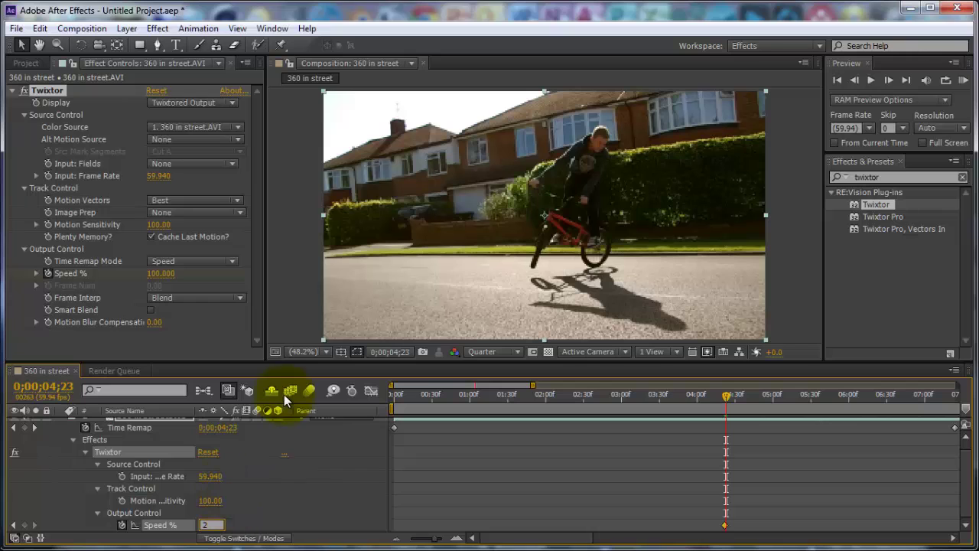
pyautogui.moveTo(725, 396)
pyautogui.mouseDown()
pyautogui.moveTo(962, 420)
pyautogui.moveTo(976, 435)
pyautogui.moveTo(892, 436)
pyautogui.moveTo(917, 431)
pyautogui.mouseUp()
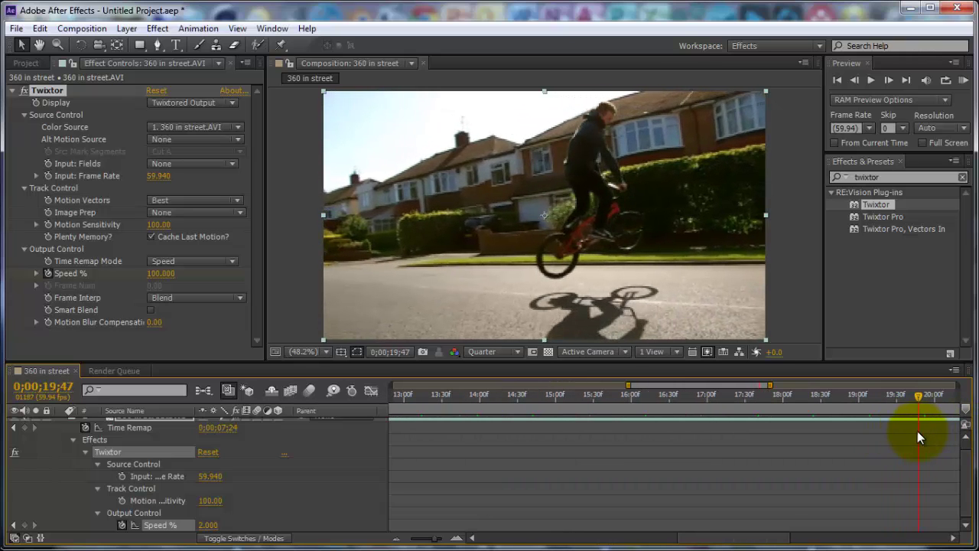
pyautogui.click(25, 526)
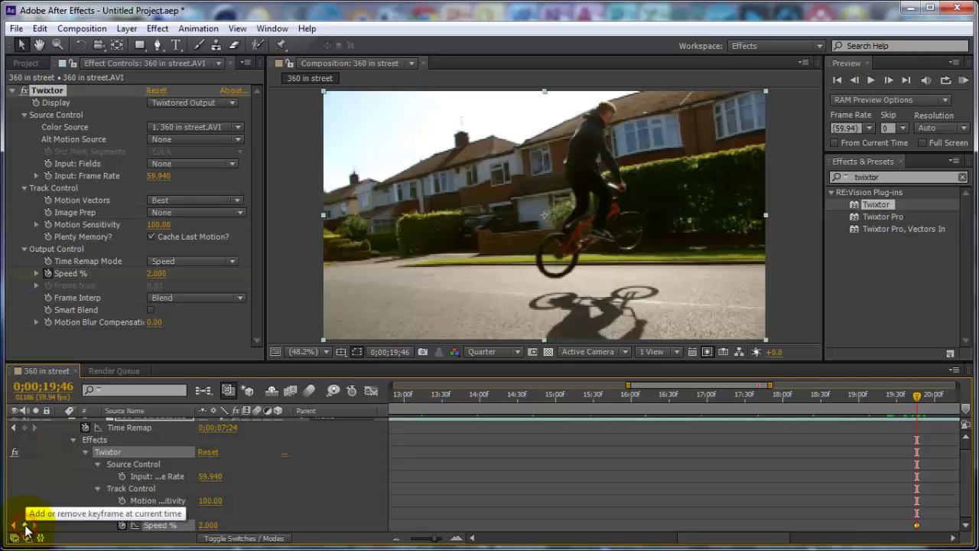
# - Return Twixtor Speed % to 100 at 0;00;19;47
pyautogui.click(887, 80)
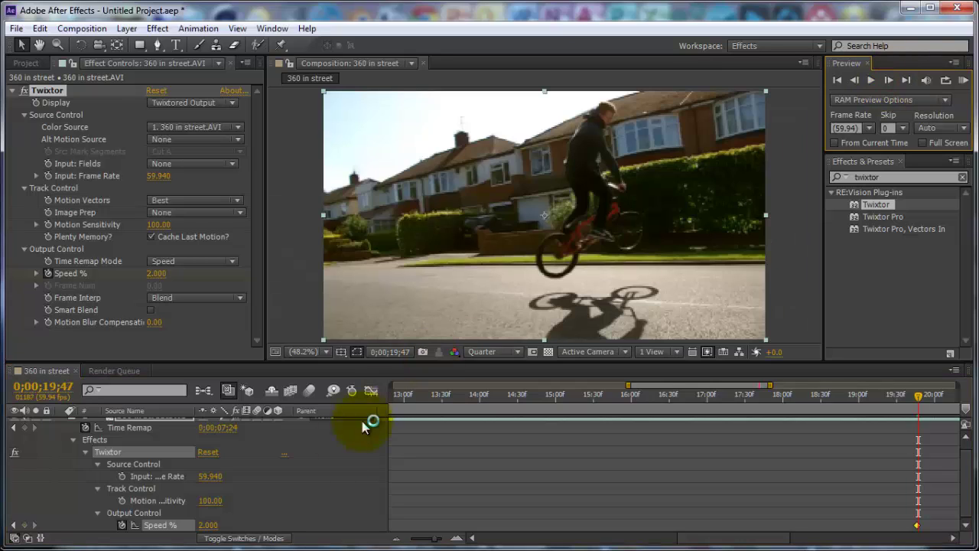
pyautogui.click(208, 525)
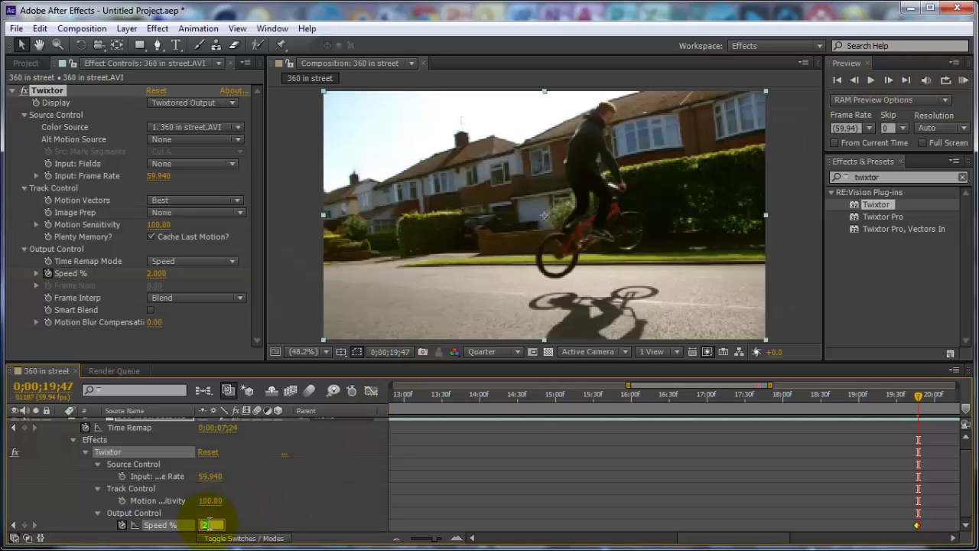
pyautogui.write('100')
pyautogui.press('Return')
pyautogui.click(886, 315)
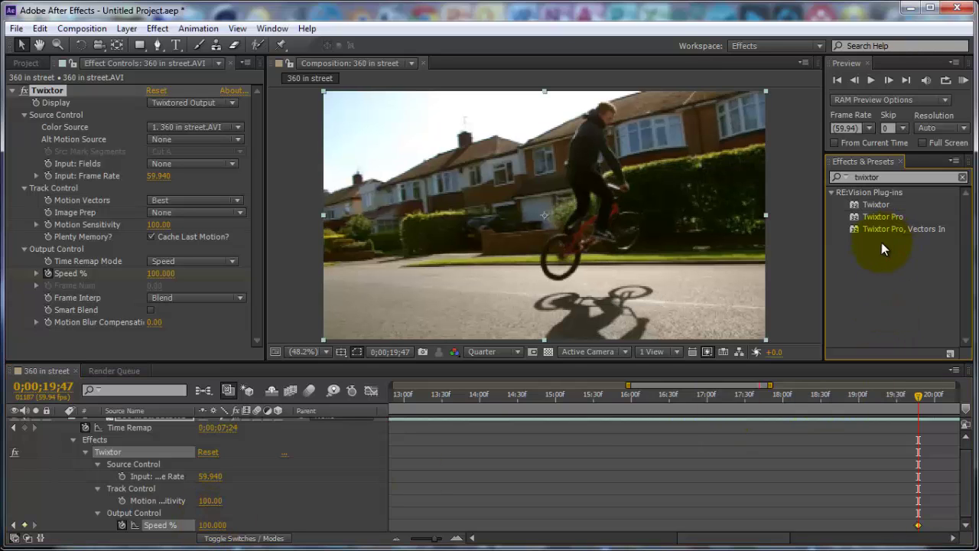
# - Play a RAM preview of the slowed jump, then stop it
pyautogui.click(964, 83)
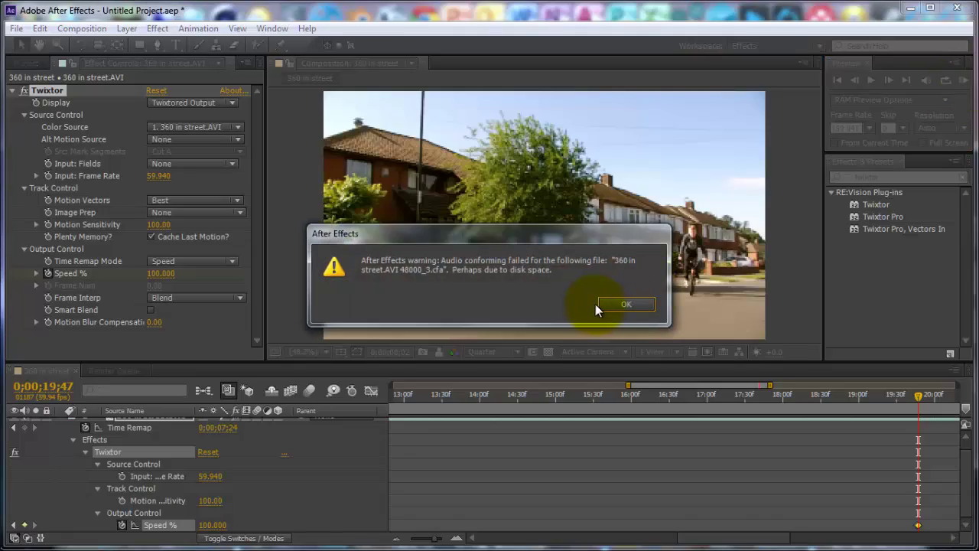
pyautogui.click(601, 305)
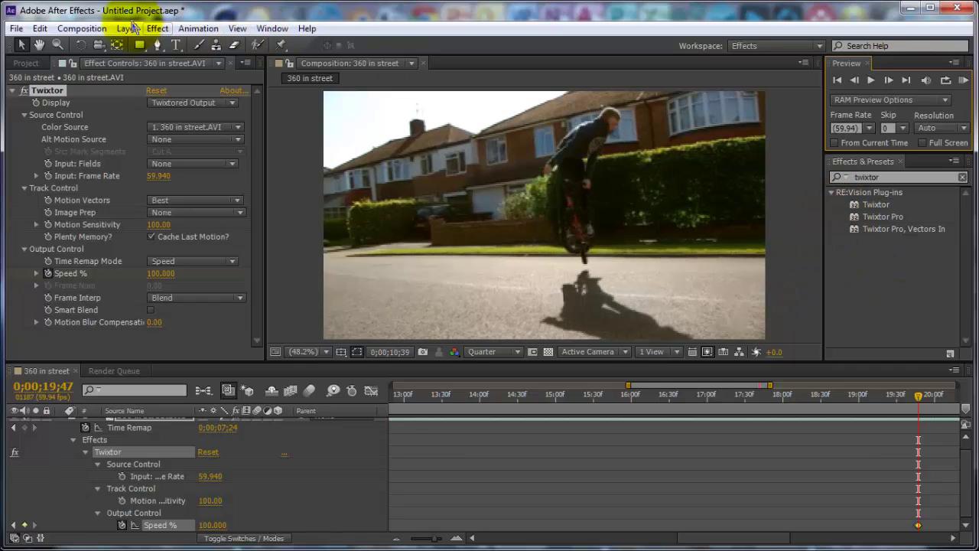
pyautogui.click(93, 28)
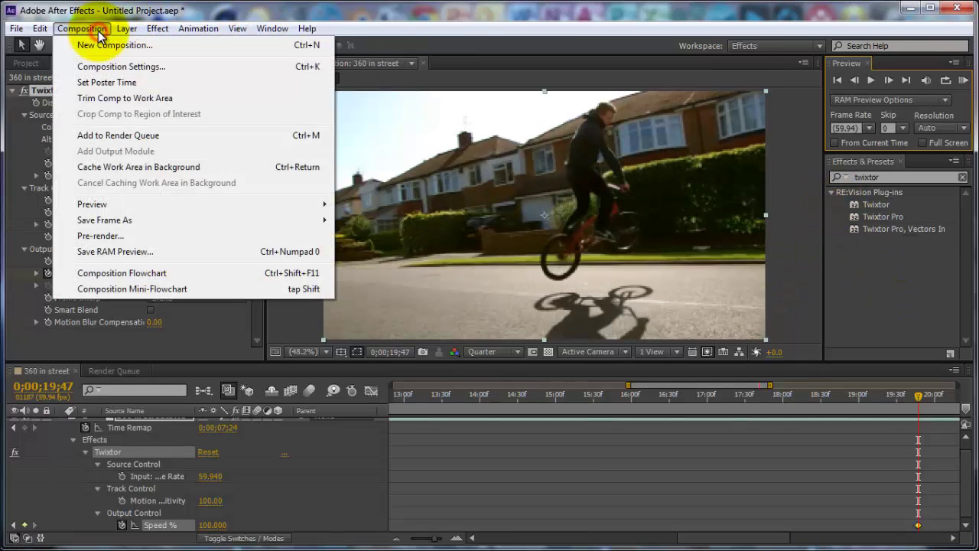
# - Add the 360 in street composition to the Render Queue with default render settings
pyautogui.click(168, 135)
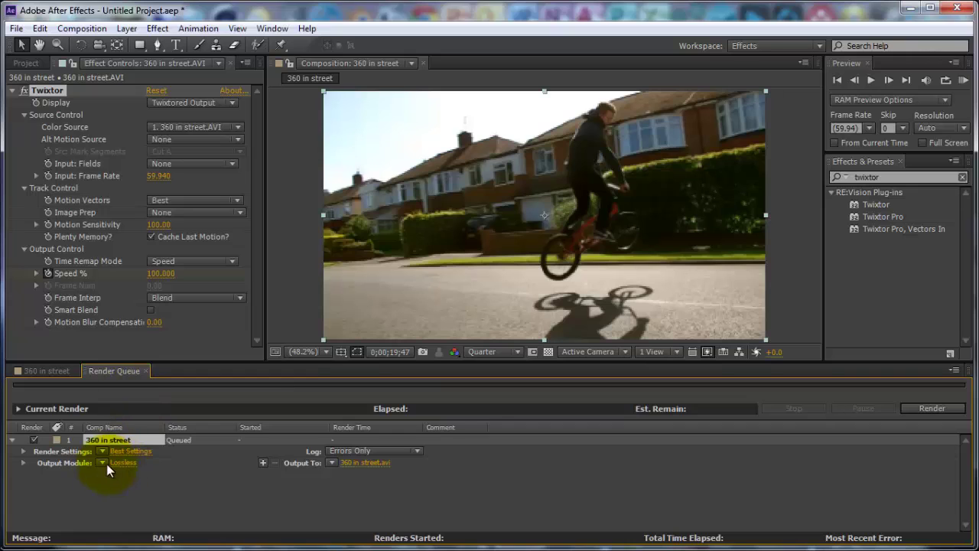
pyautogui.click(126, 452)
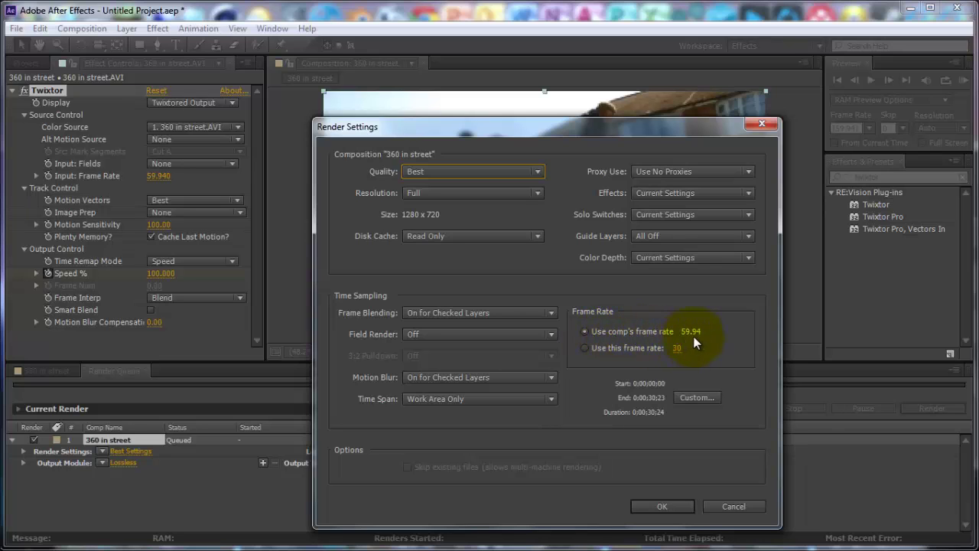
pyautogui.click(662, 506)
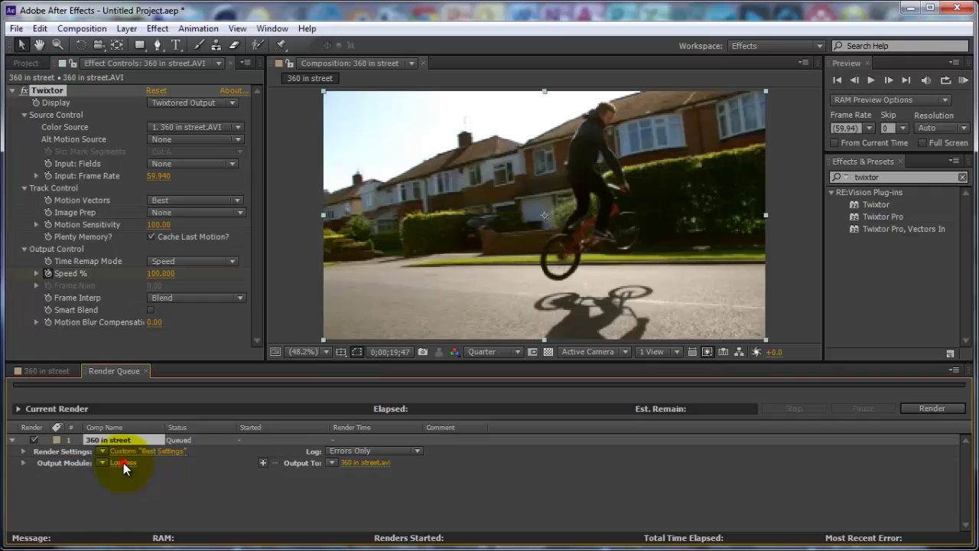
# - Set the output module to QuickTime with H.264 at quality 100
pyautogui.click(123, 462)
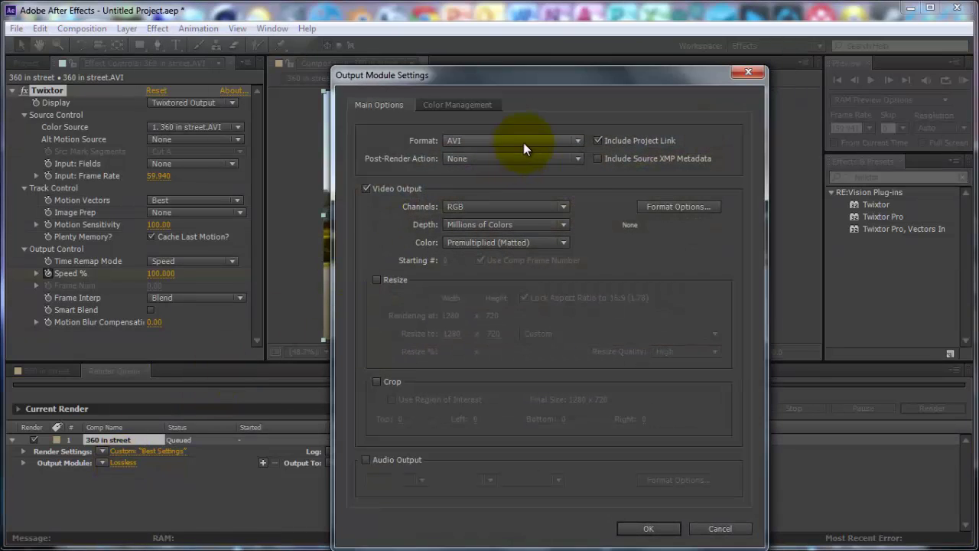
pyautogui.click(524, 140)
pyautogui.click(504, 380)
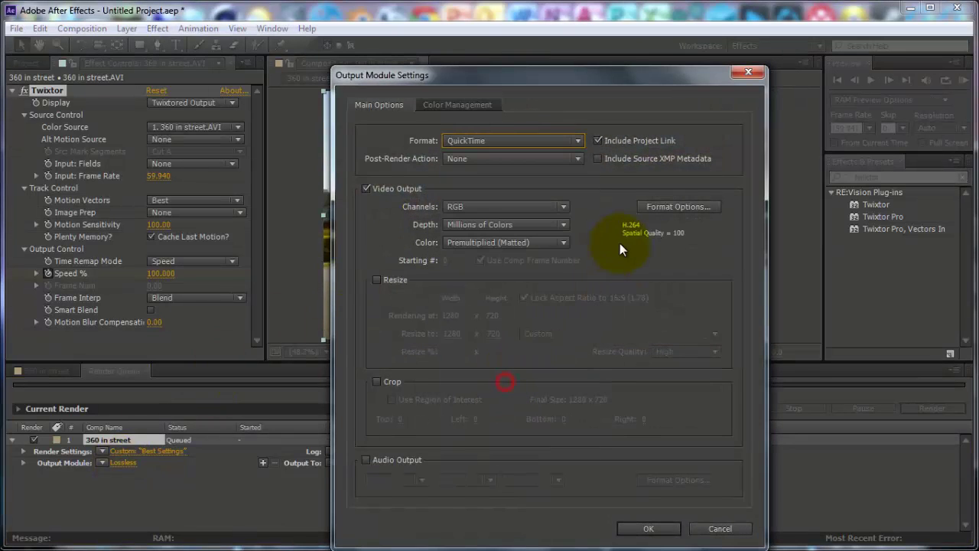
pyautogui.click(654, 208)
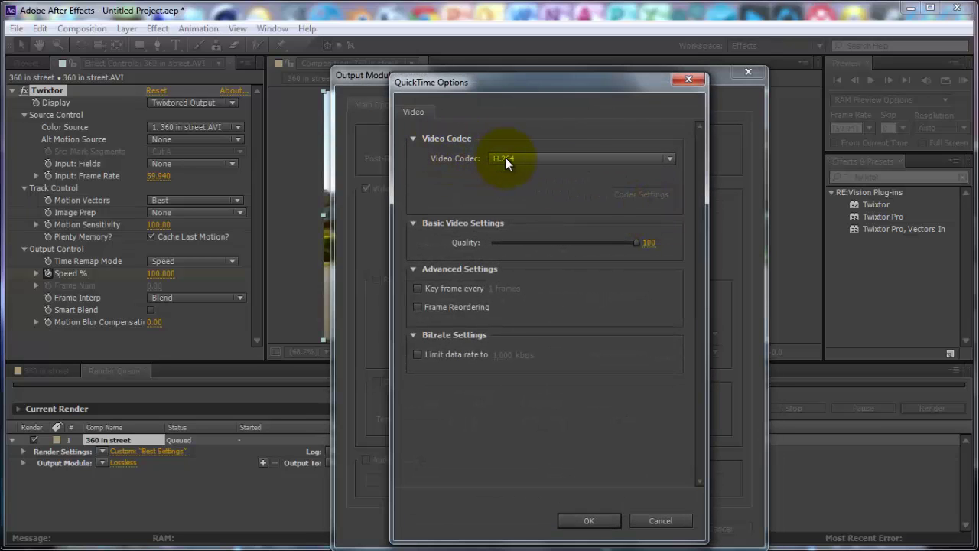
pyautogui.click(585, 520)
pyautogui.click(634, 528)
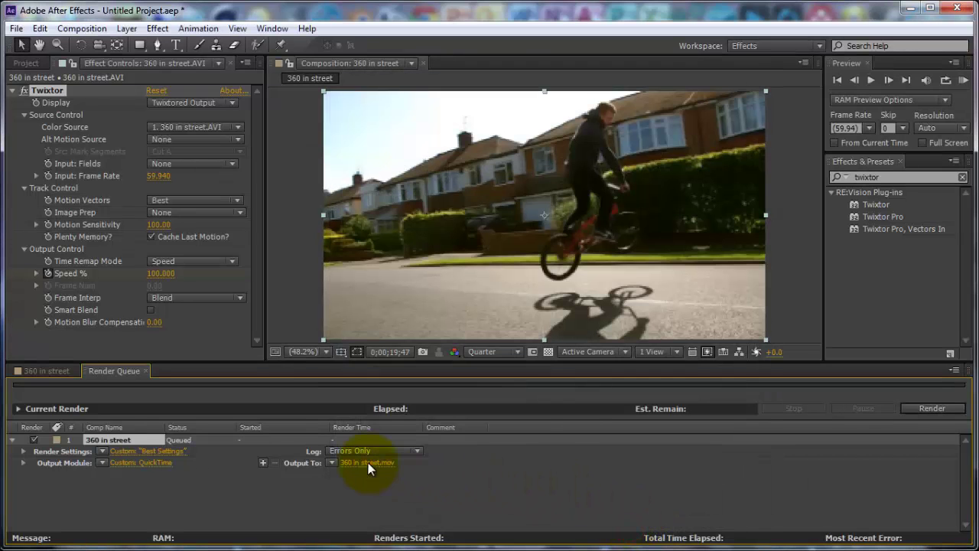
# - Save the output as 360 in street.mov on the Desktop
pyautogui.click(361, 462)
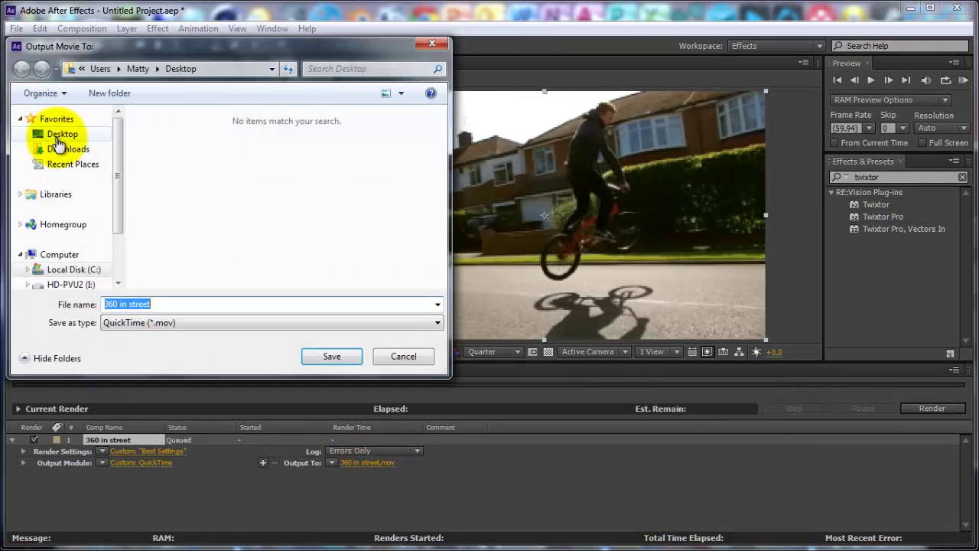
pyautogui.click(58, 137)
pyautogui.click(352, 359)
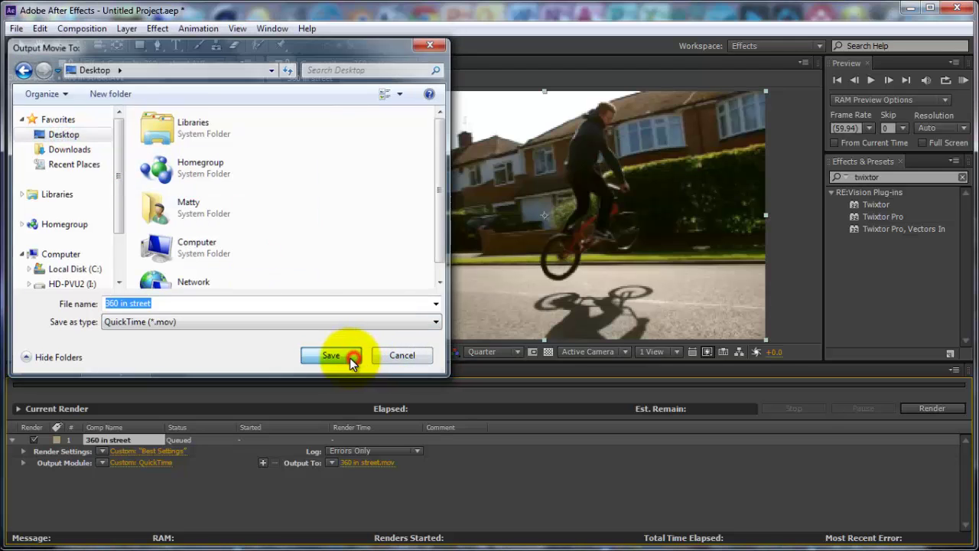